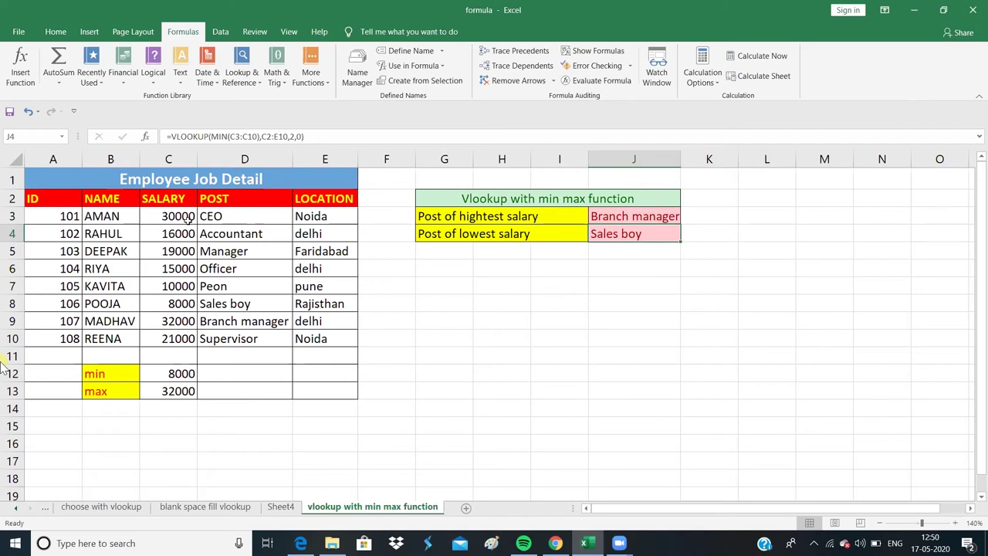
Review the salaries in C3:C10, the lowest salary 8000, and the MIN and MAX formulas in C12 and C13
{"action": "left_click_drag", "start_coordinate": [163, 216], "coordinate": [164, 338]}
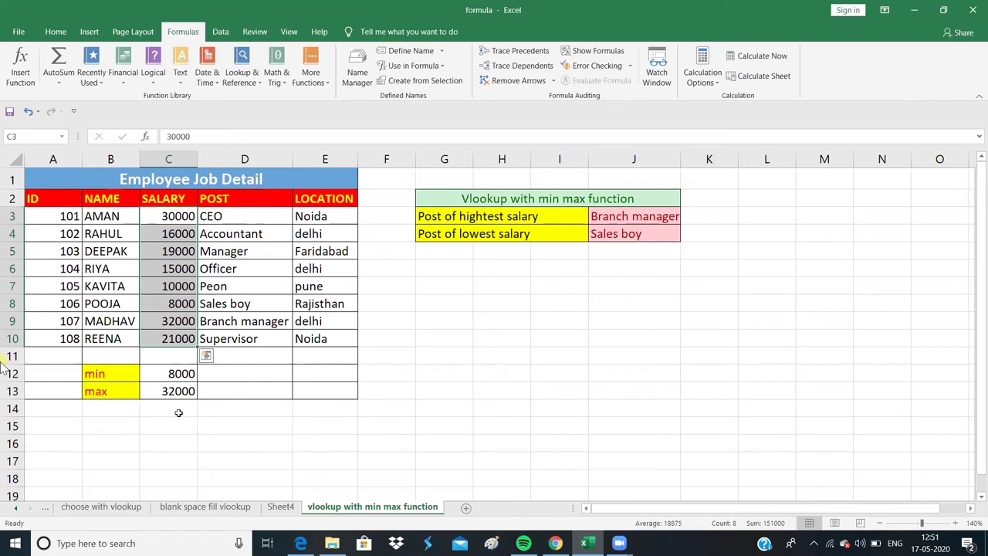
{"action": "left_click", "coordinate": [185, 374]}
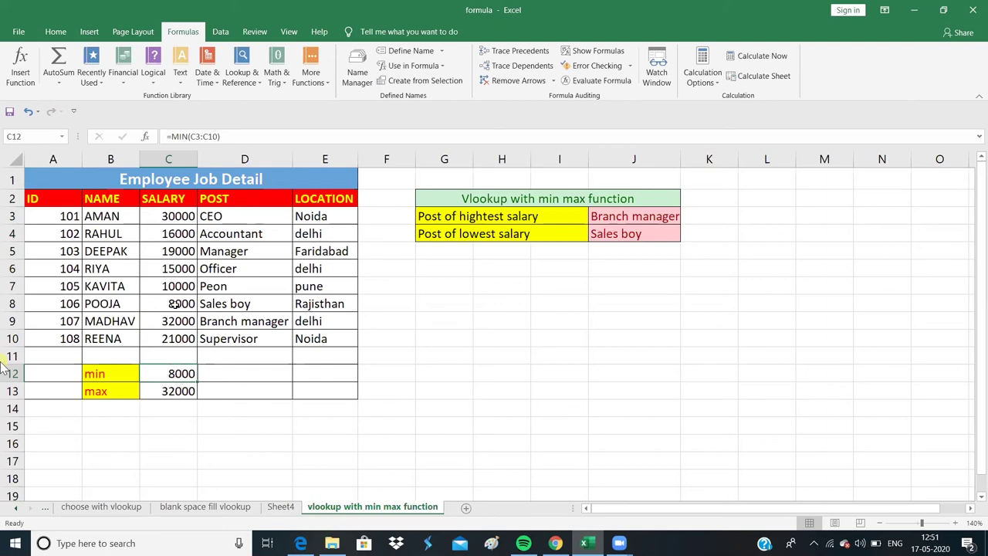
{"action": "left_click", "coordinate": [176, 304]}
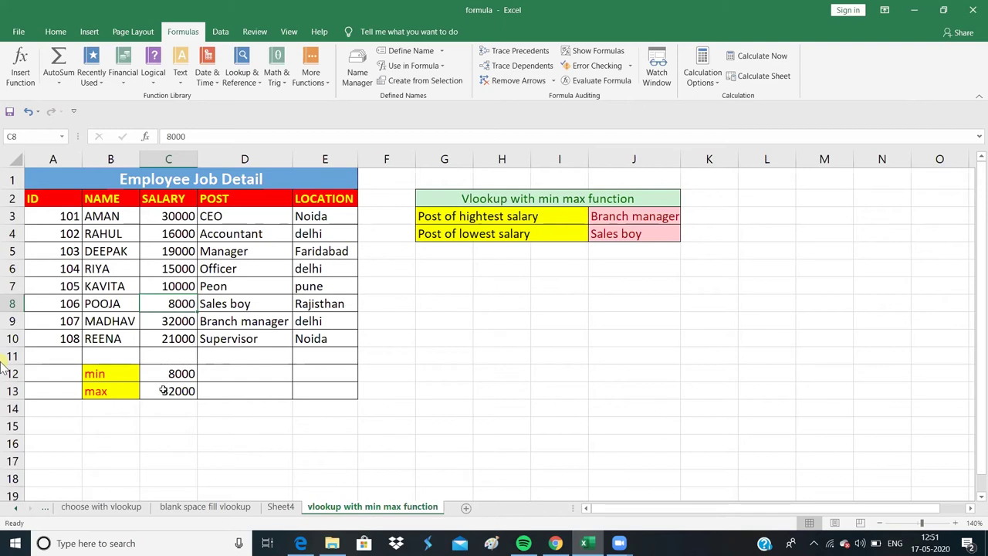
{"action": "left_click", "coordinate": [163, 391]}
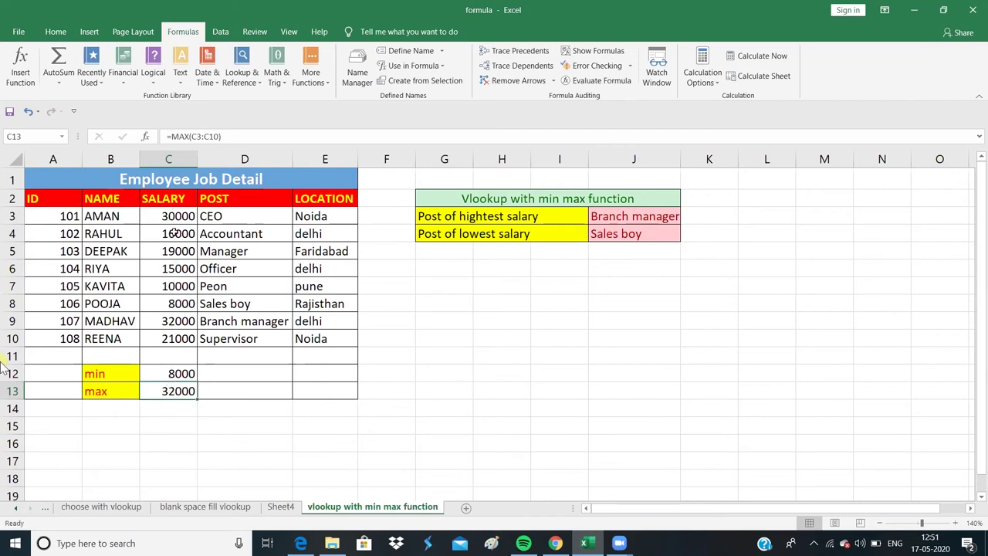
Inspect the salary, post and location table C2:E10 that serves as the lookup range
{"action": "left_click", "coordinate": [180, 215]}
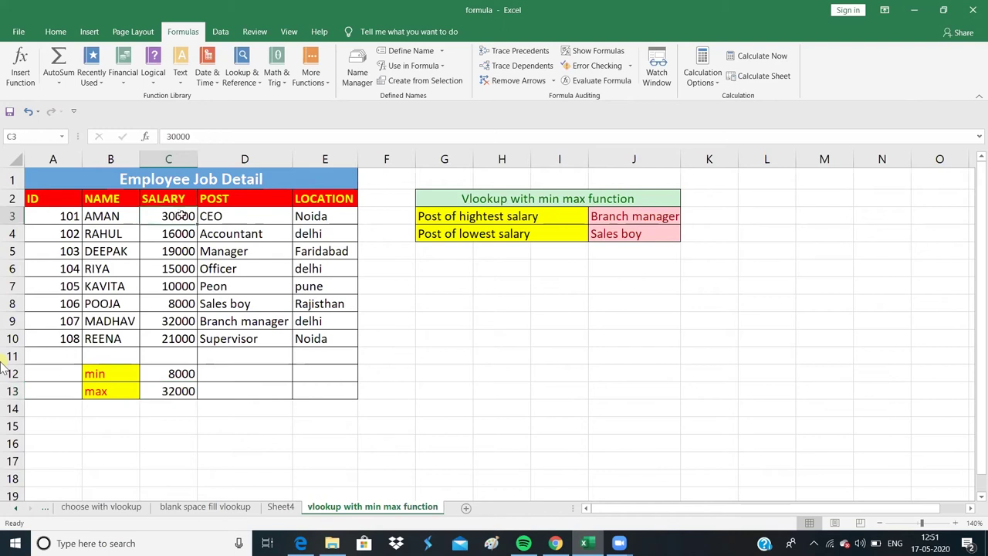
{"action": "left_click_drag", "start_coordinate": [187, 253], "coordinate": [296, 333]}
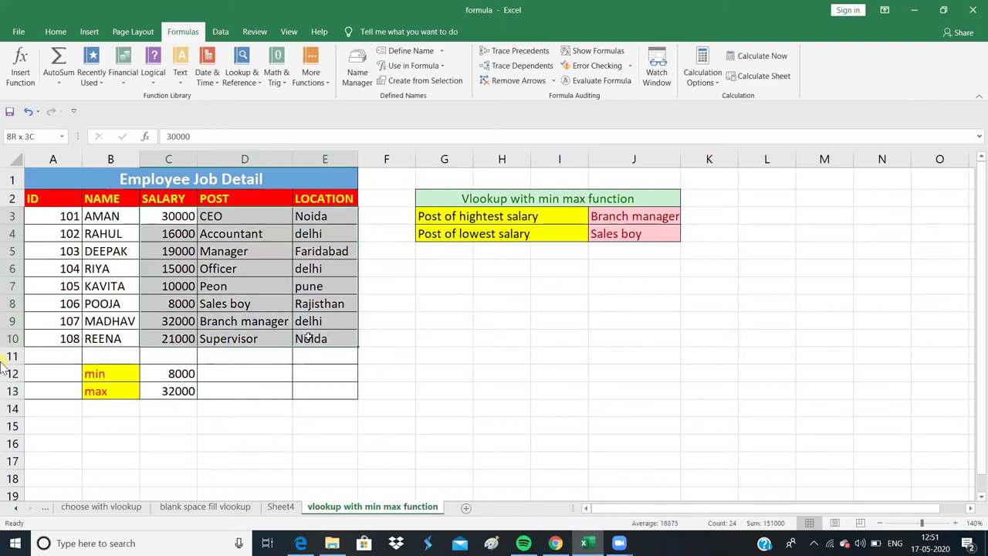
{"action": "left_click_drag", "start_coordinate": [296, 333], "coordinate": [308, 336]}
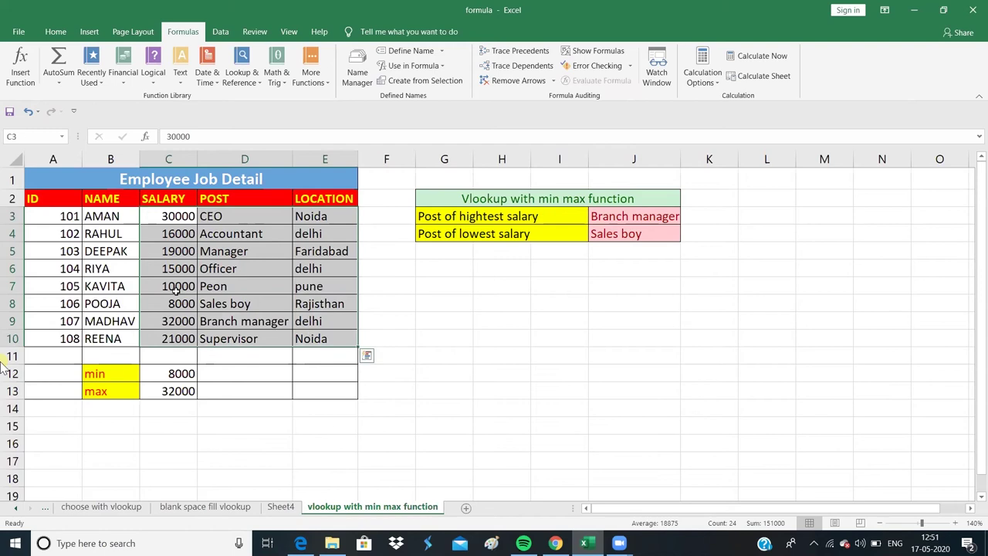
{"action": "left_click", "coordinate": [176, 217]}
{"action": "left_click", "coordinate": [53, 210]}
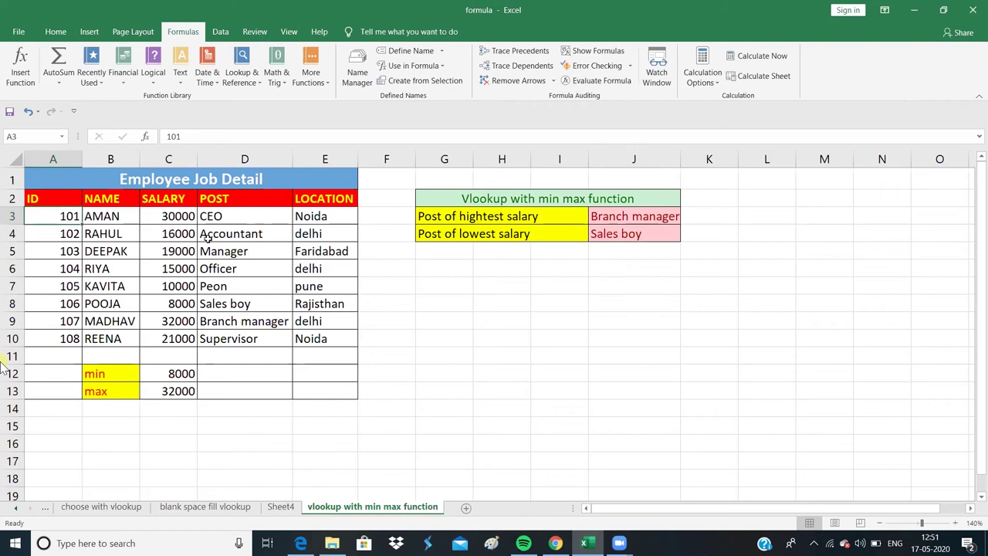
{"action": "left_click", "coordinate": [176, 216]}
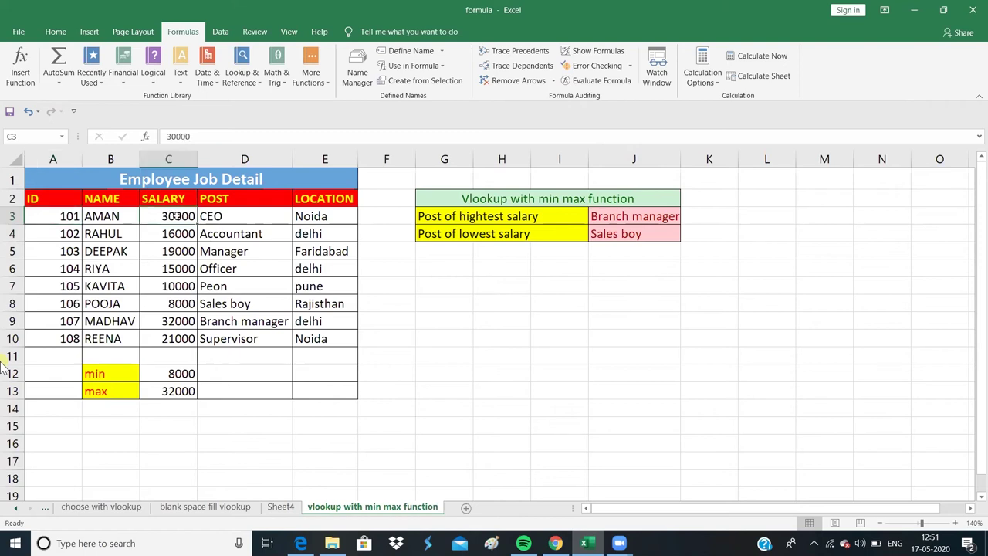
{"action": "left_click_drag", "start_coordinate": [174, 198], "coordinate": [306, 341]}
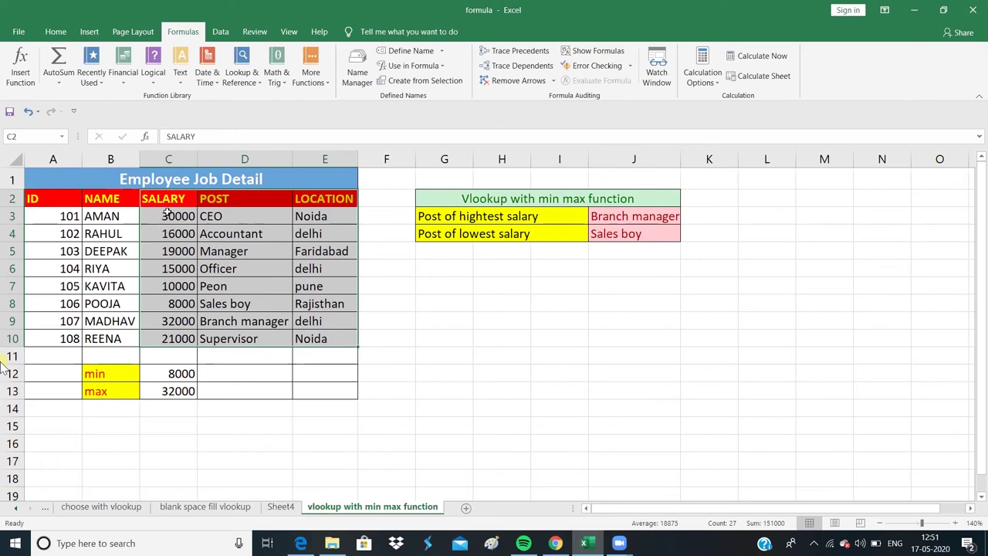
{"action": "left_click", "coordinate": [250, 229]}
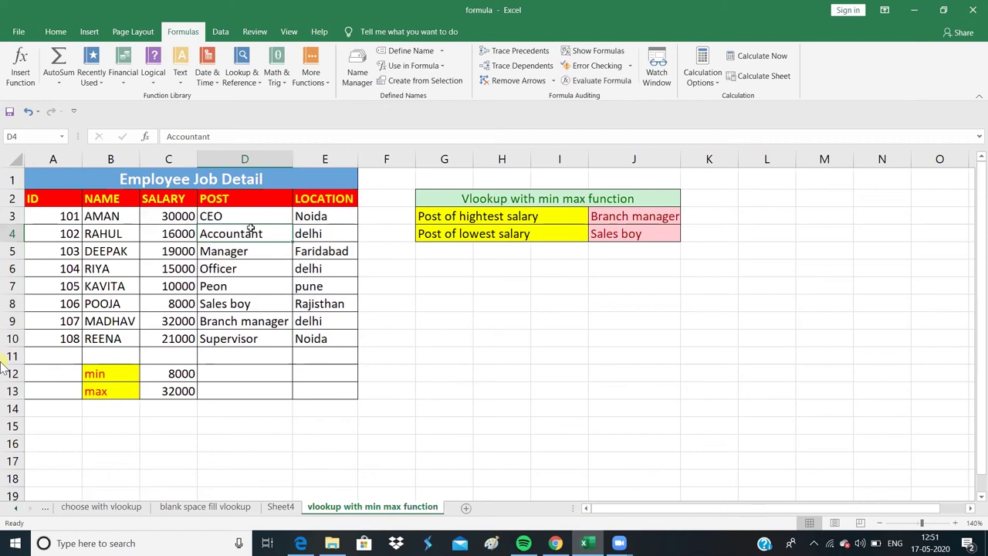
{"action": "left_click", "coordinate": [338, 228]}
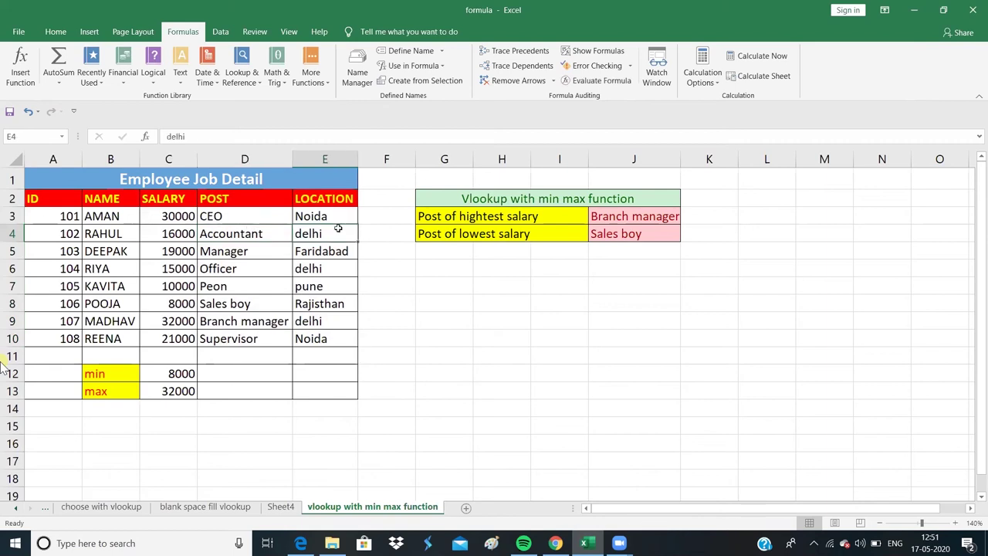
Look over the empty cells around G8:H11, then view the VLOOKUP(MIN) formula in J4
{"action": "left_click", "coordinate": [513, 289]}
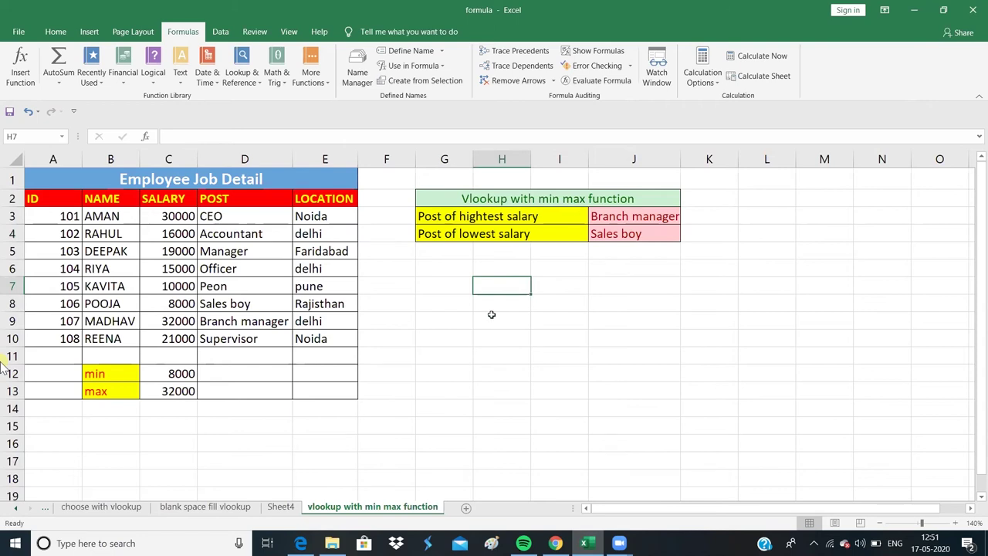
{"action": "left_click", "coordinate": [491, 315]}
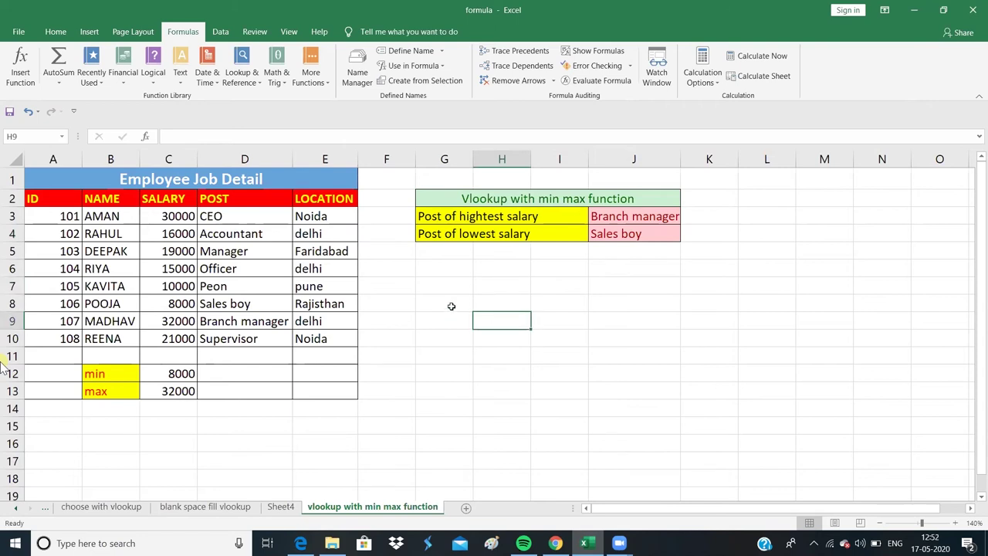
{"action": "left_click", "coordinate": [451, 306]}
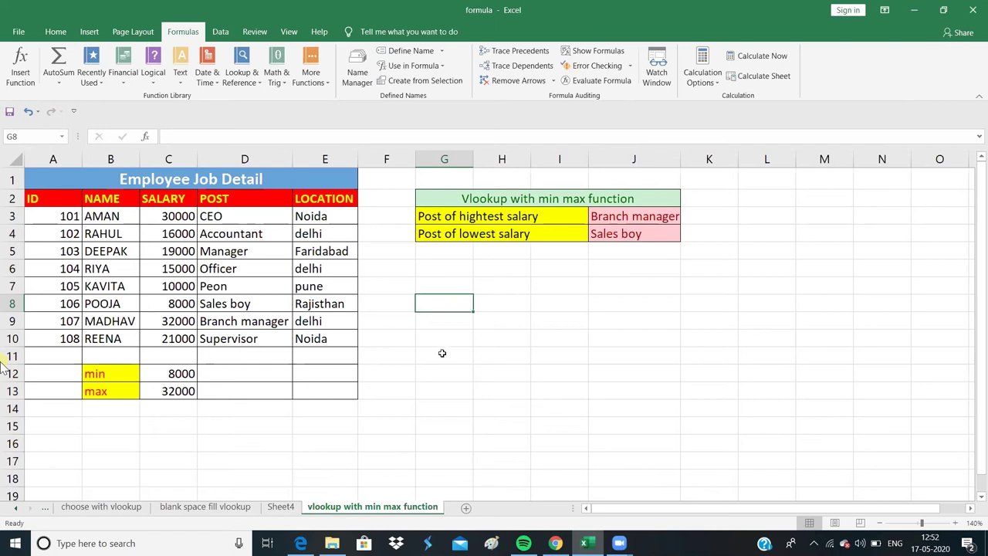
{"action": "left_click", "coordinate": [442, 344]}
{"action": "key", "text": "Down"}
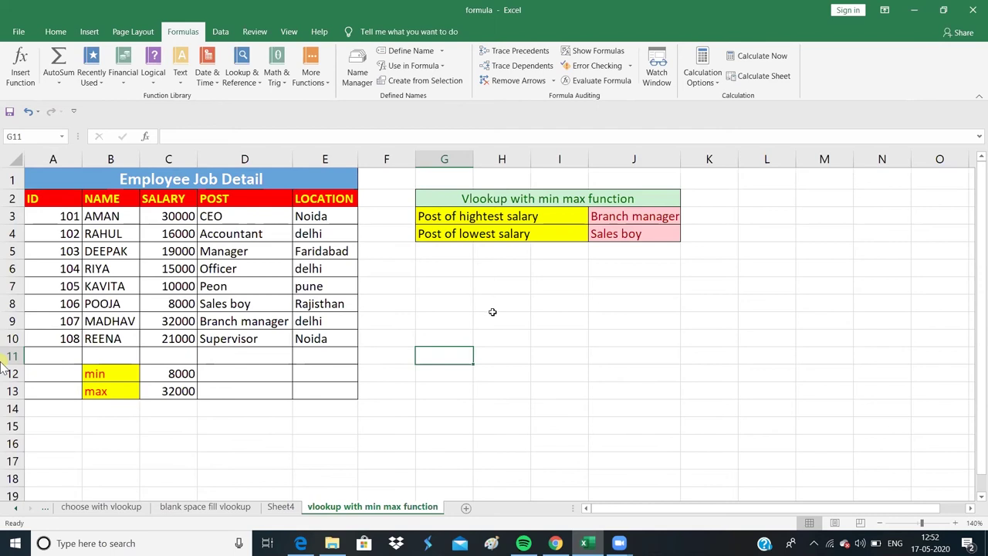
{"action": "left_click", "coordinate": [493, 315]}
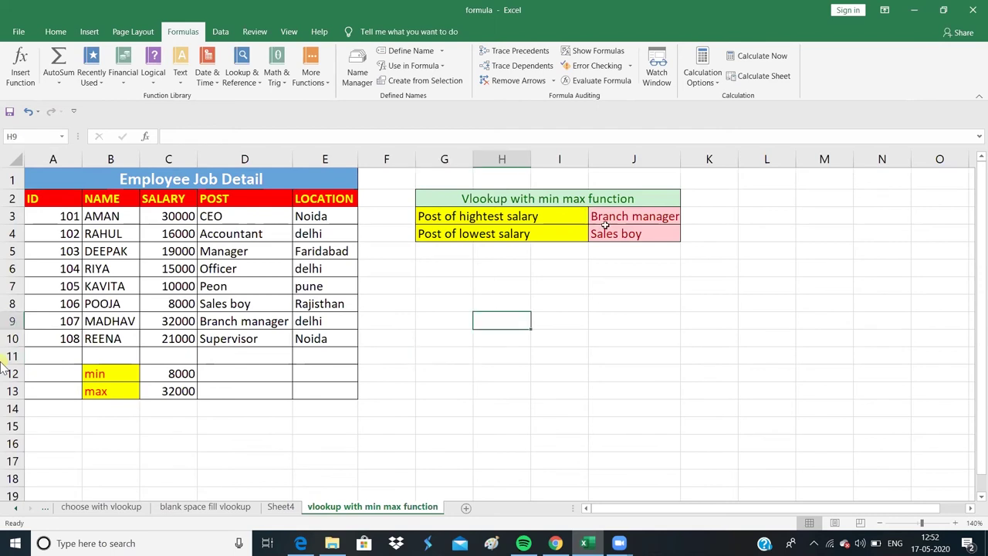
{"action": "left_click", "coordinate": [606, 226]}
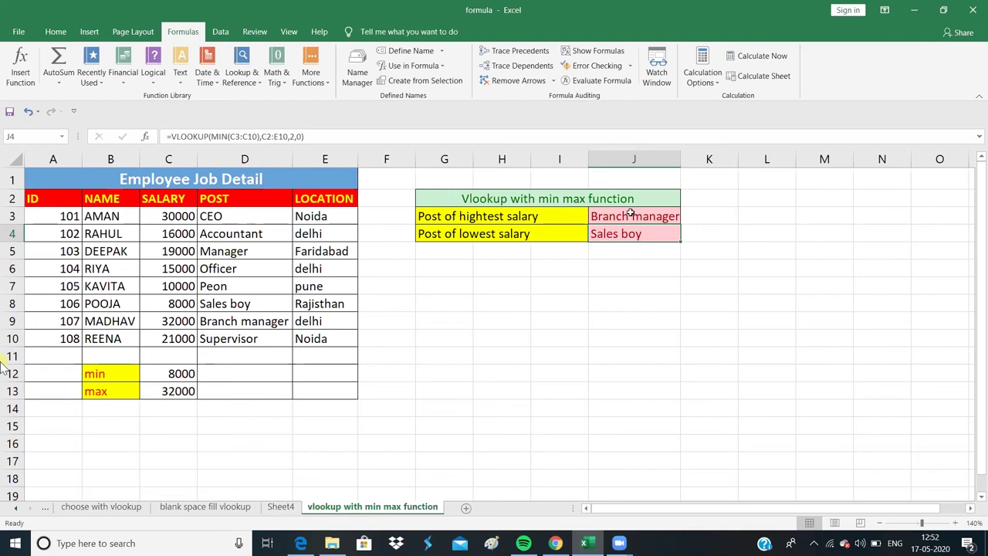
Leave J4 empty and begin a new formula in J3 with '='
{"action": "type", "text": "="}
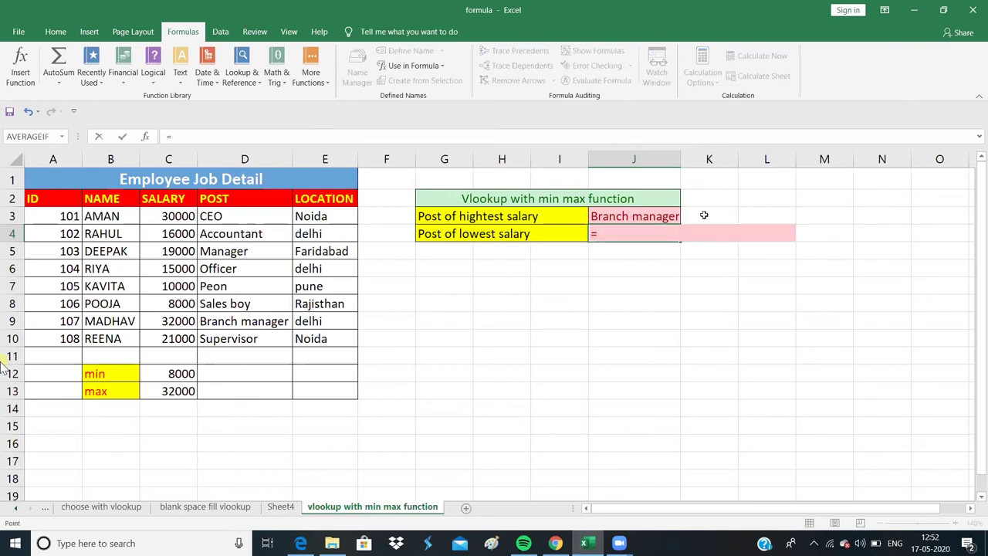
{"action": "key", "text": "BackSpace"}
{"action": "left_click", "coordinate": [626, 216]}
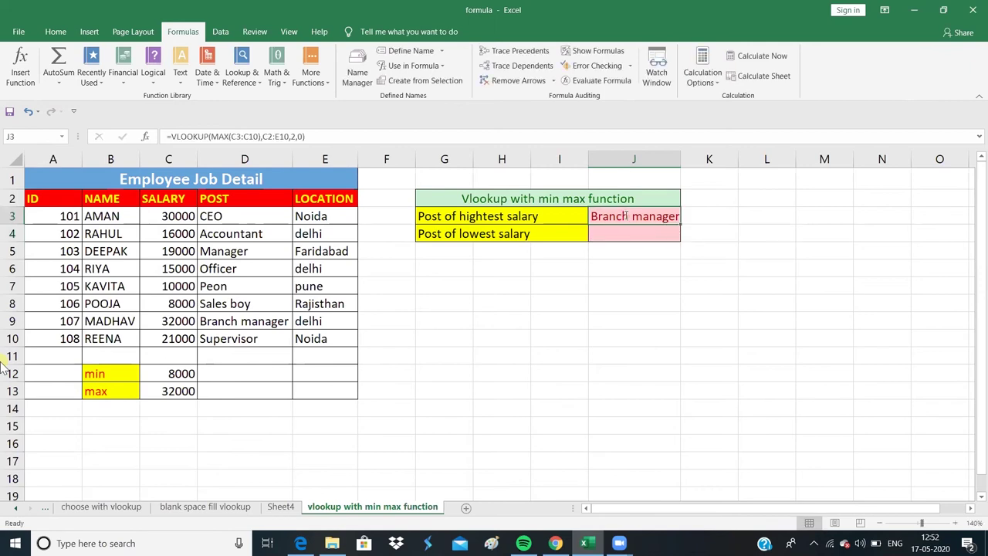
{"action": "type", "text": "="}
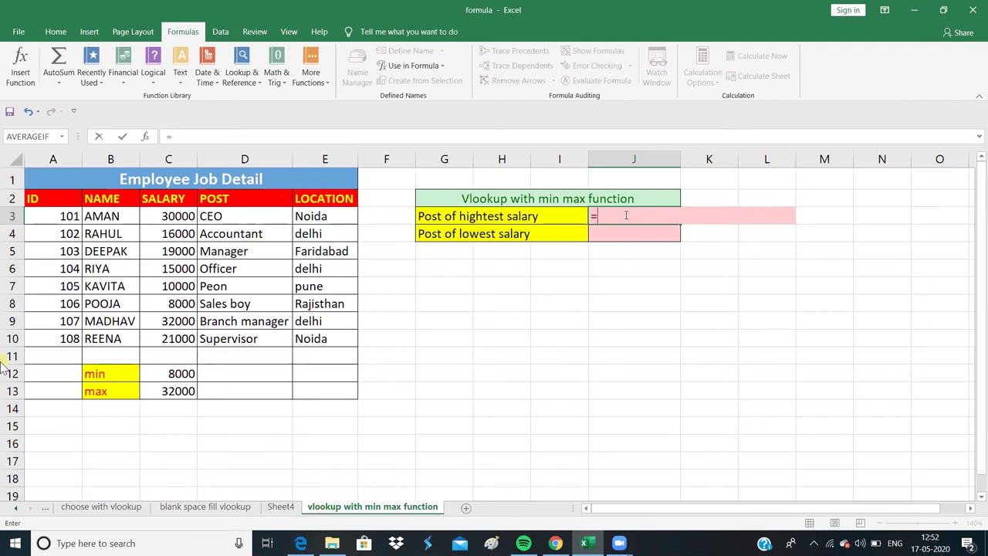
Enter =VLOOKUP(MAX(C3:C10),C2:E10,2,0) in J3 so it returns Branch manager
{"action": "type", "text": "vlo"}
{"action": "key", "text": "Tab"}
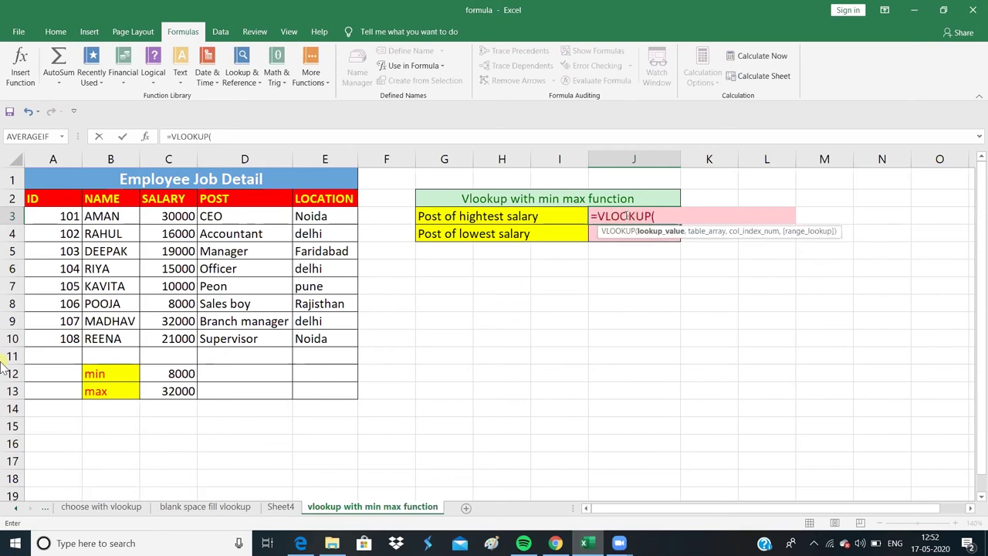
{"action": "type", "text": "m"}
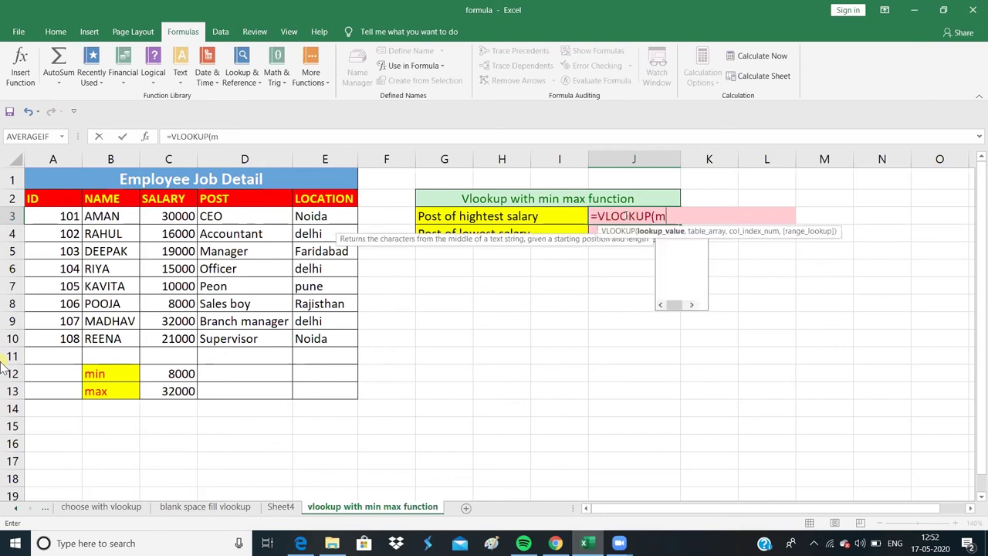
{"action": "type", "text": "ax"}
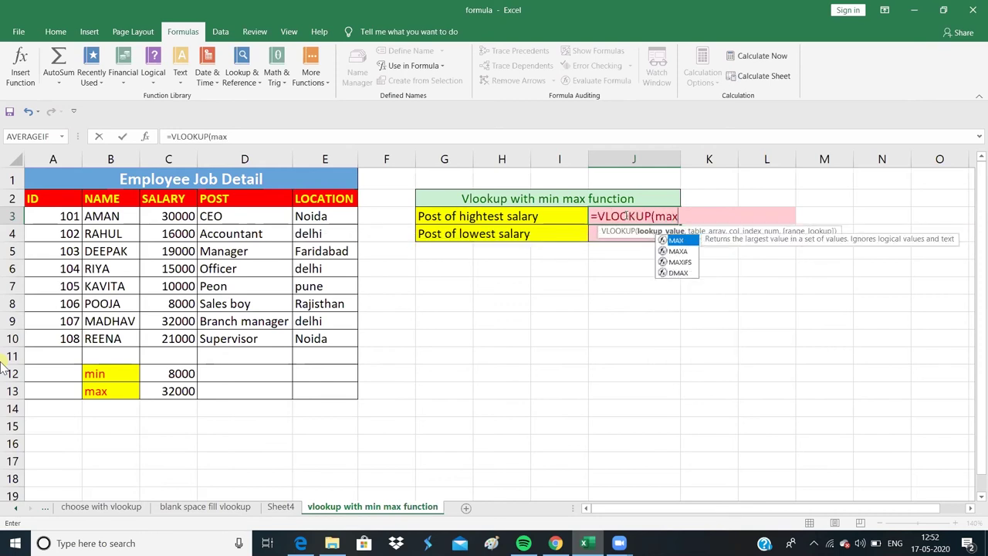
{"action": "type", "text": "("}
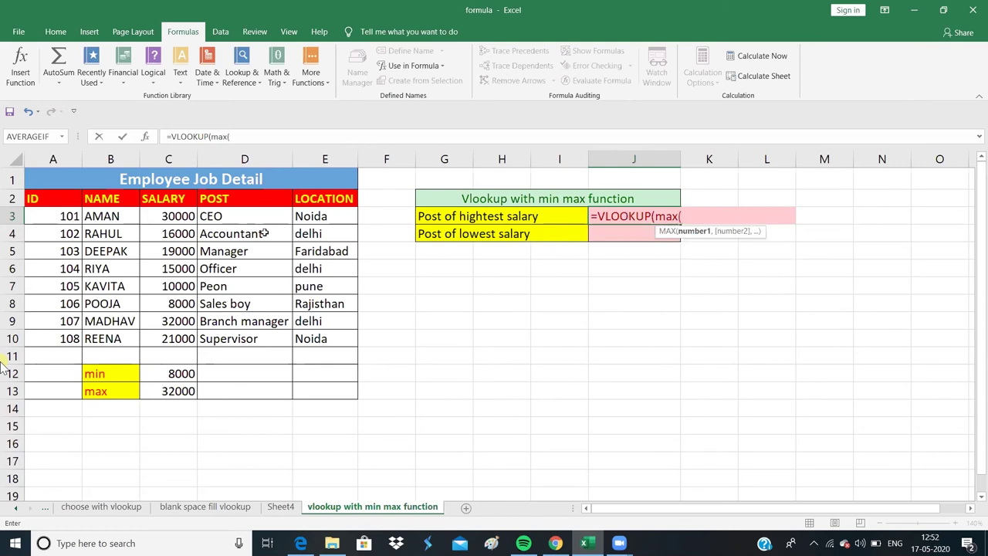
{"action": "mouse_move", "coordinate": [176, 215]}
{"action": "left_mouse_down"}
{"action": "mouse_move", "coordinate": [193, 344]}
{"action": "mouse_move", "coordinate": [185, 339]}
{"action": "left_mouse_up"}
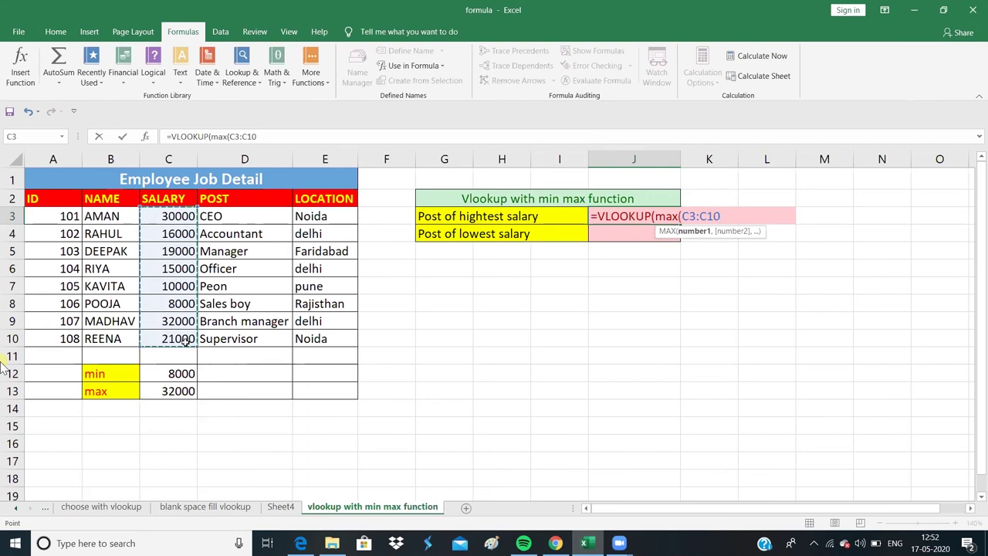
{"action": "type", "text": ")"}
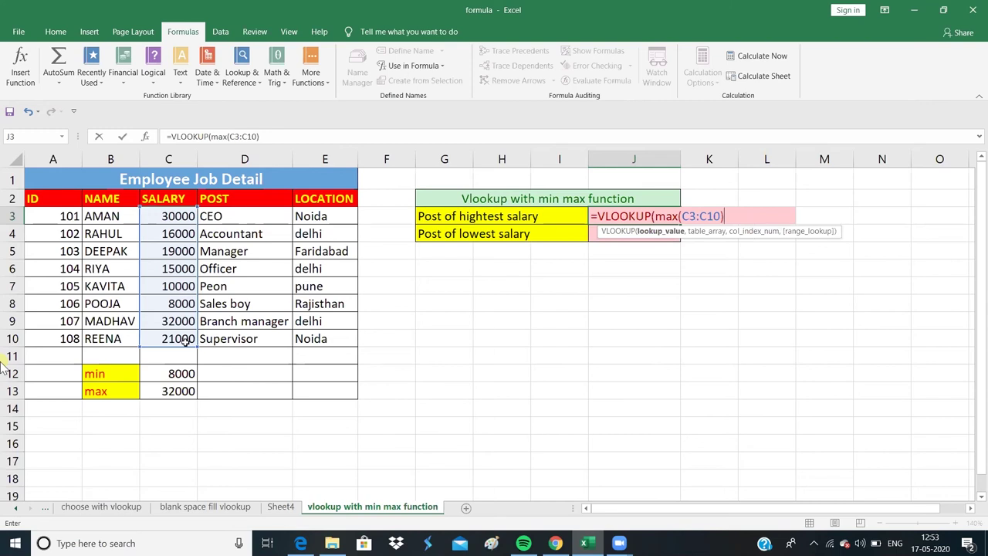
{"action": "type", "text": ","}
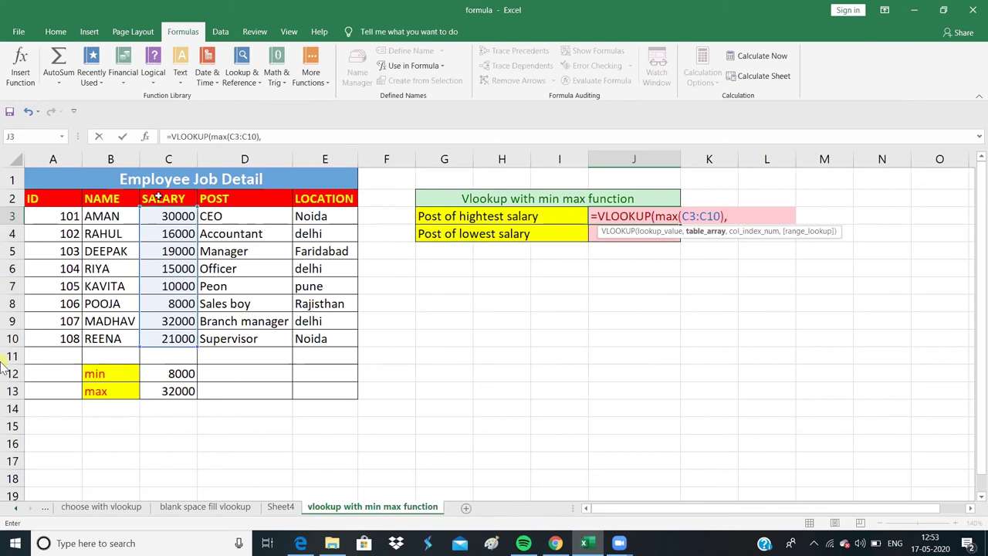
{"action": "left_click_drag", "start_coordinate": [158, 198], "coordinate": [245, 316]}
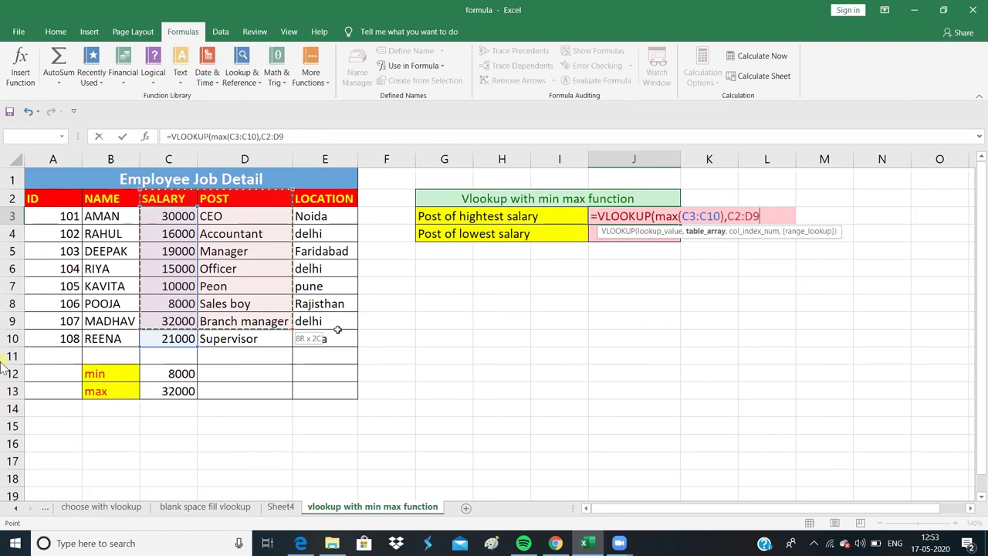
{"action": "left_click_drag", "start_coordinate": [245, 316], "coordinate": [344, 341]}
{"action": "type", "text": ","}
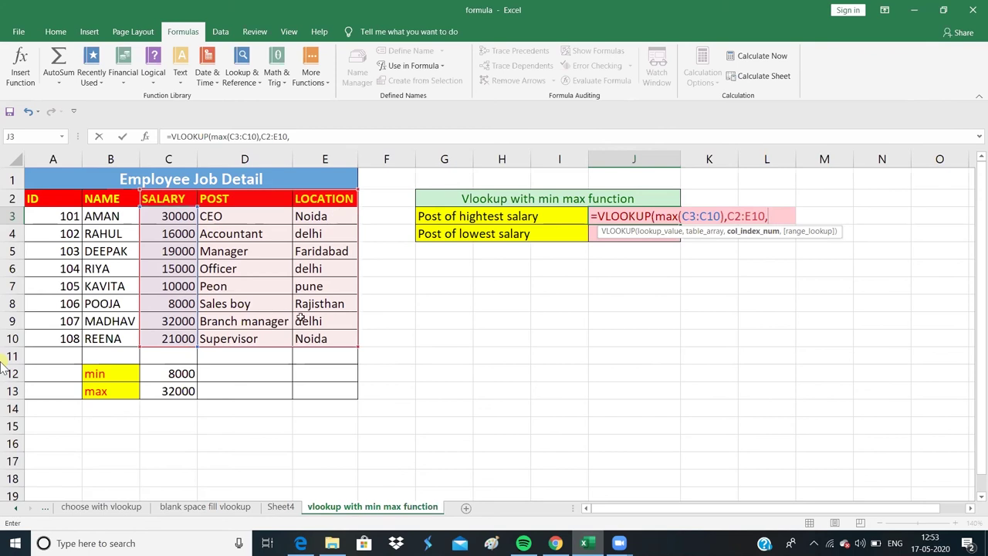
{"action": "type", "text": "2"}
{"action": "type", "text": ","}
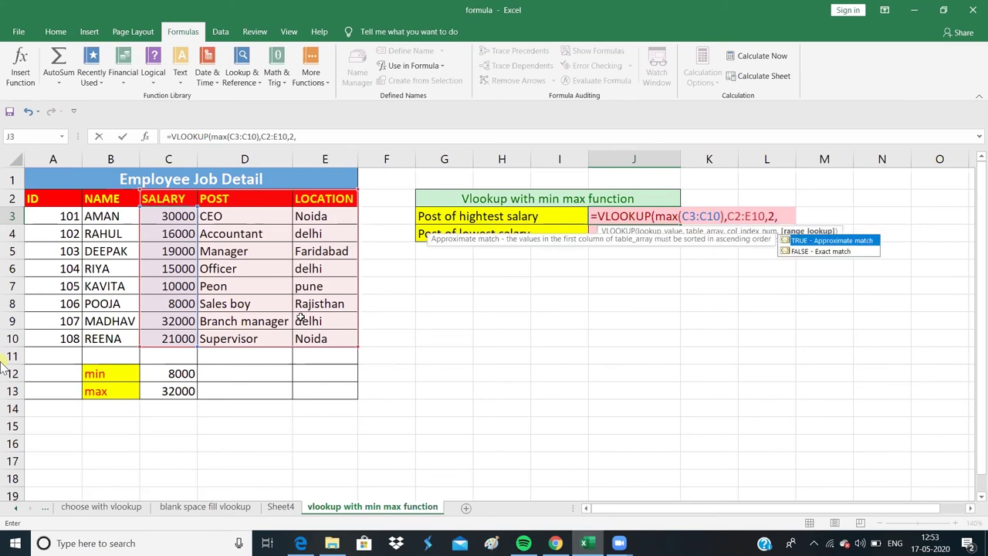
{"action": "type", "text": "0)"}
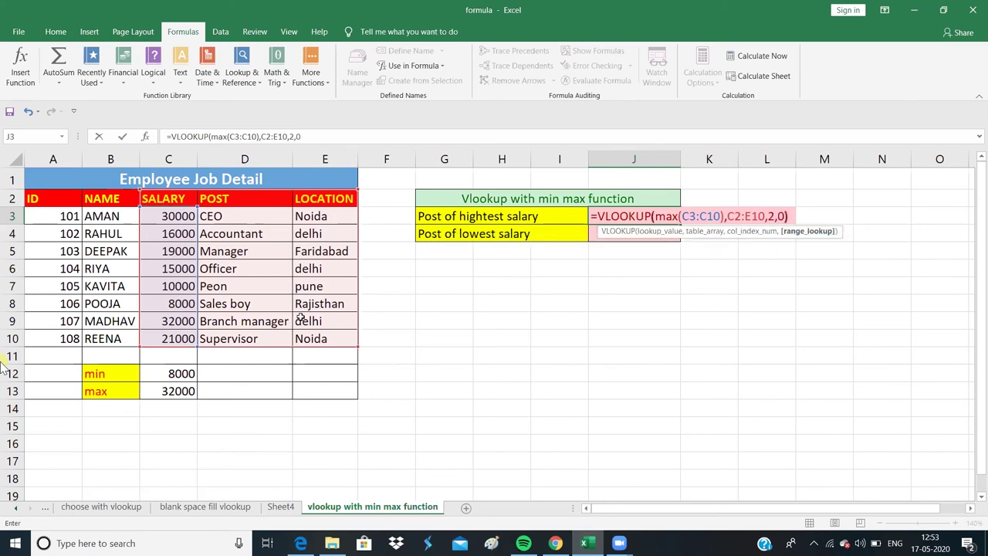
{"action": "key", "text": "Return"}
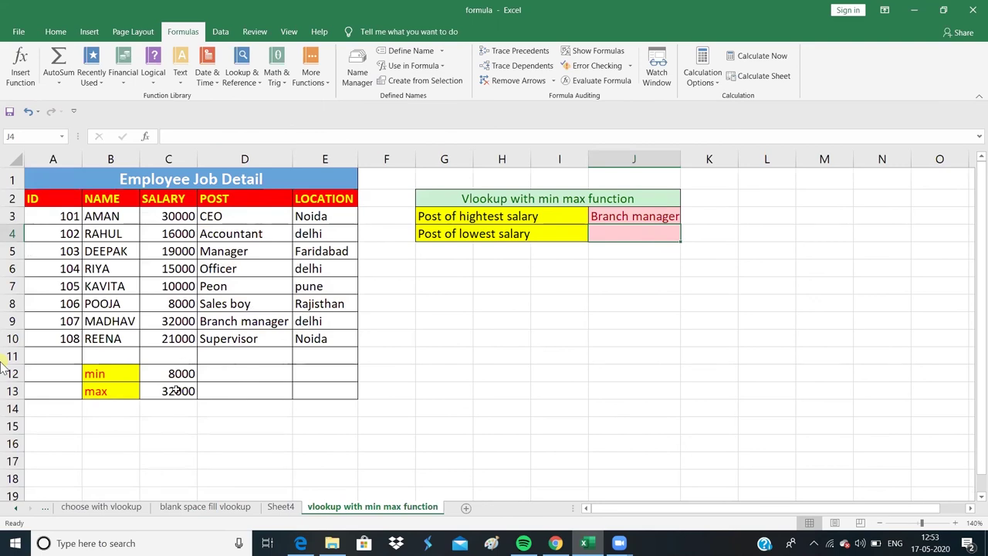
{"action": "left_click_drag", "start_coordinate": [174, 321], "coordinate": [255, 313]}
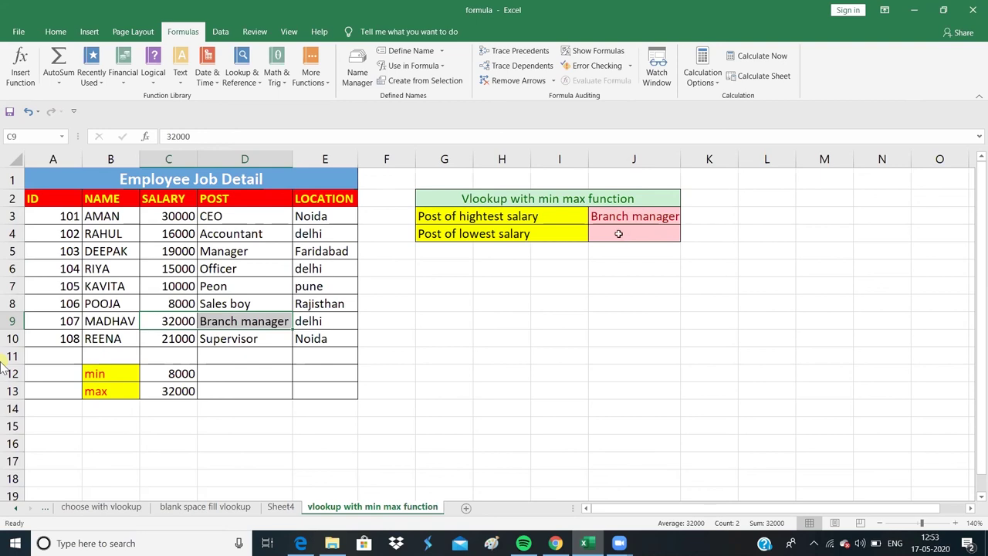
{"action": "left_click", "coordinate": [619, 233]}
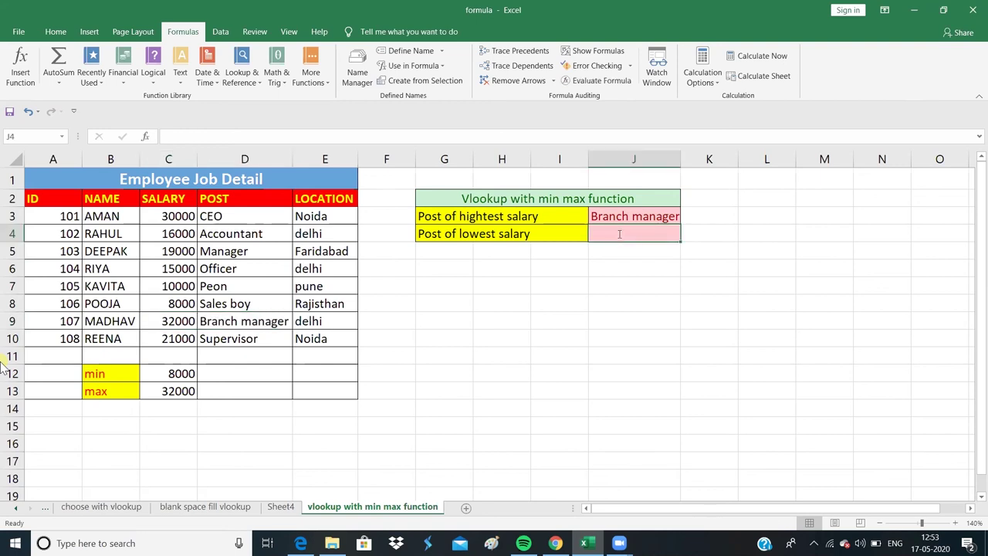
Enter =VLOOKUP(MIN(C3:C10),C2:E10,3,0) in J4 so it returns Rajisthan
{"action": "type", "text": "=v"}
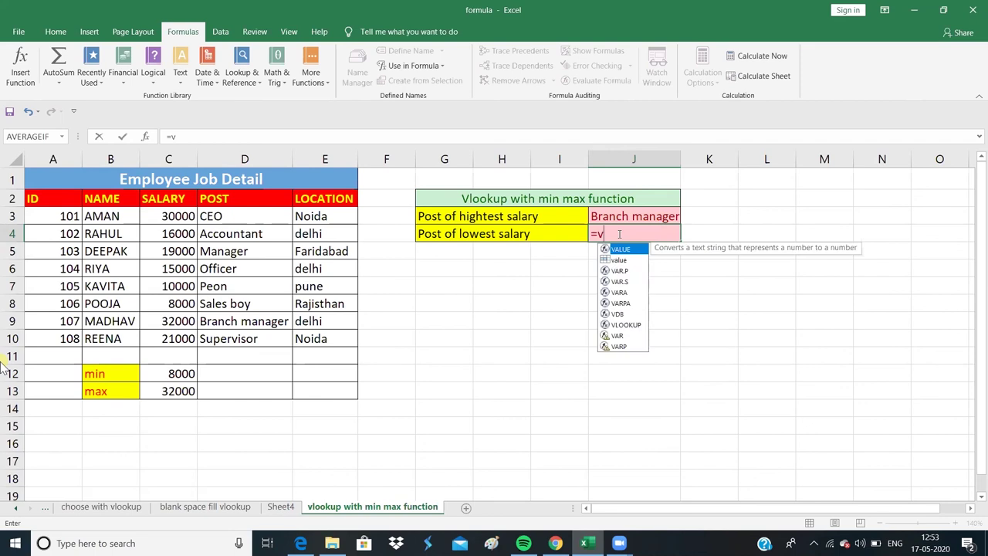
{"action": "type", "text": "l"}
{"action": "key", "text": "Tab"}
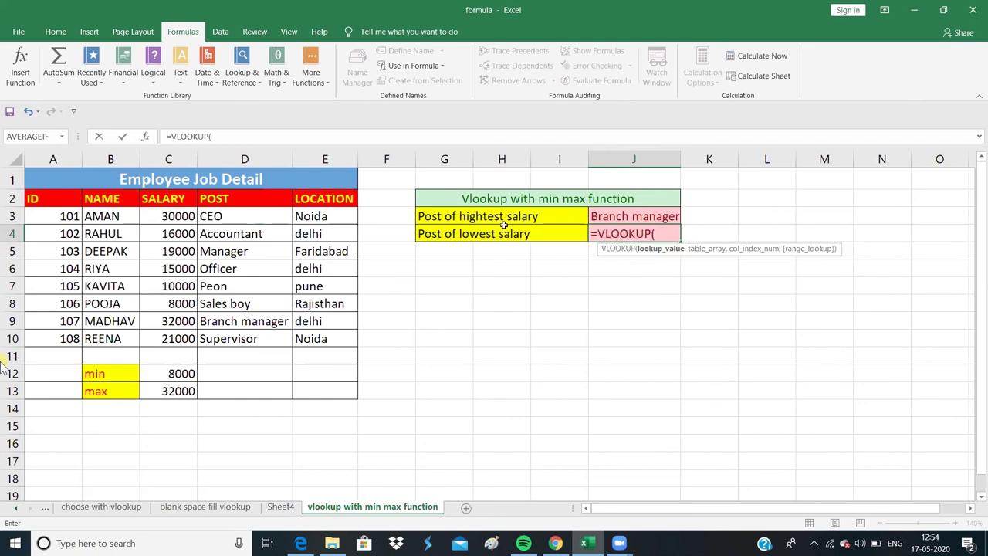
{"action": "type", "text": "min("}
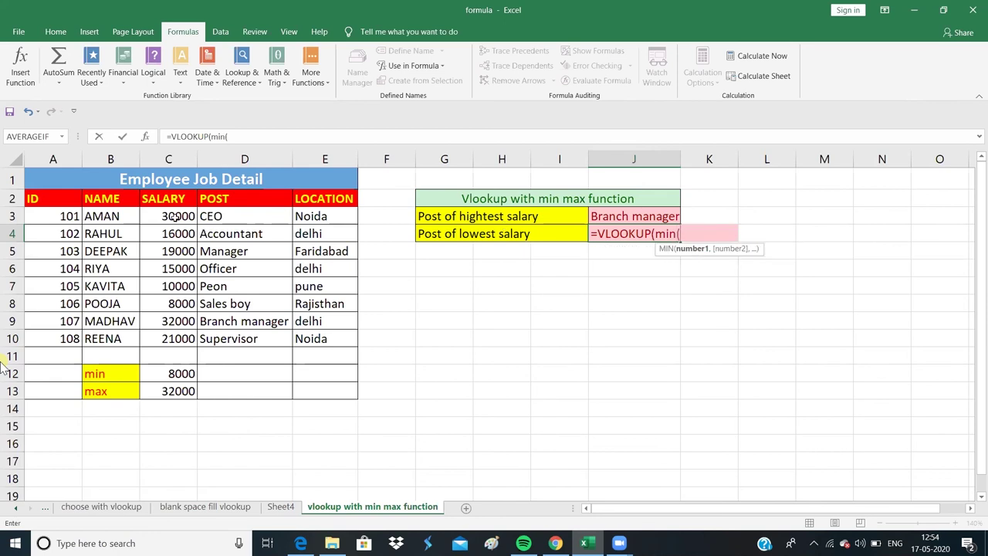
{"action": "left_click_drag", "start_coordinate": [175, 220], "coordinate": [183, 338]}
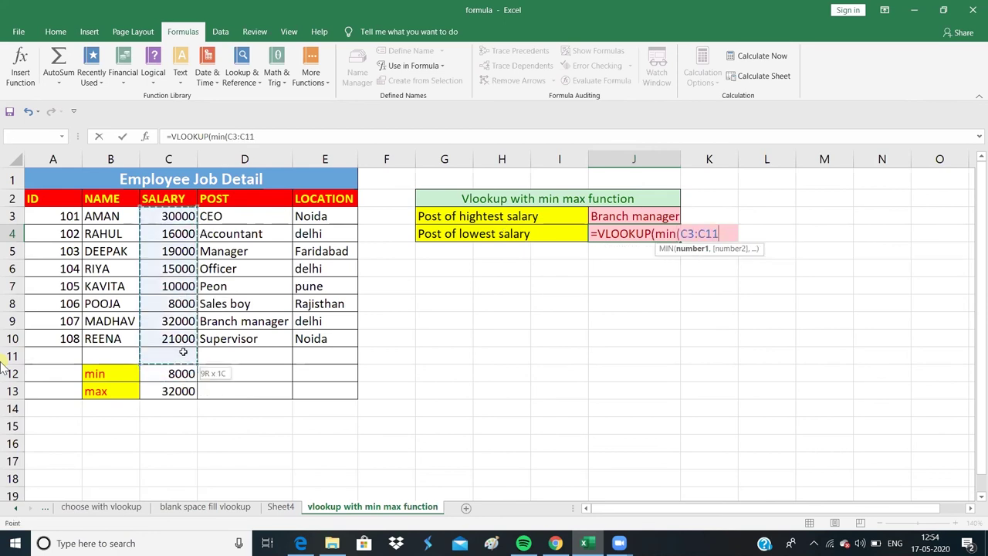
{"action": "type", "text": ")"}
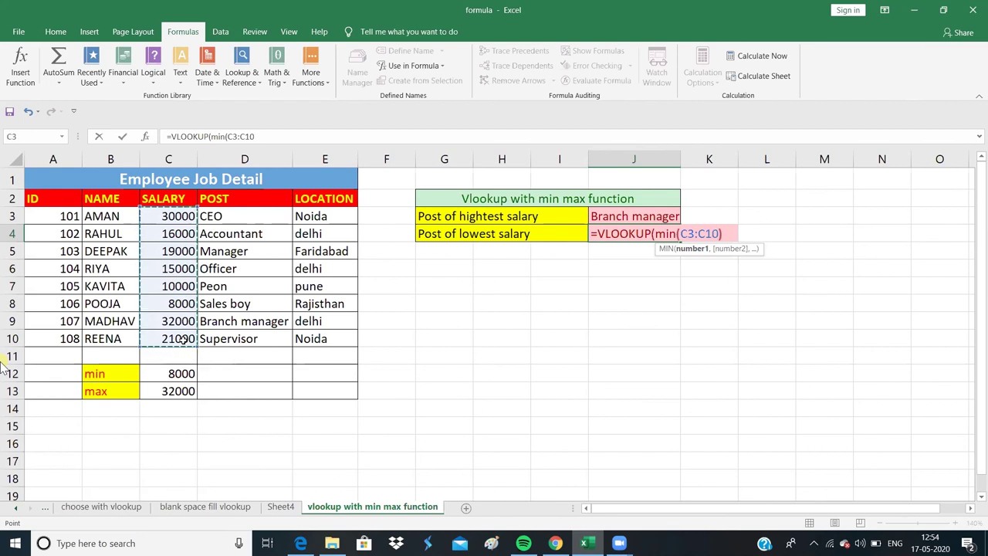
{"action": "type", "text": ","}
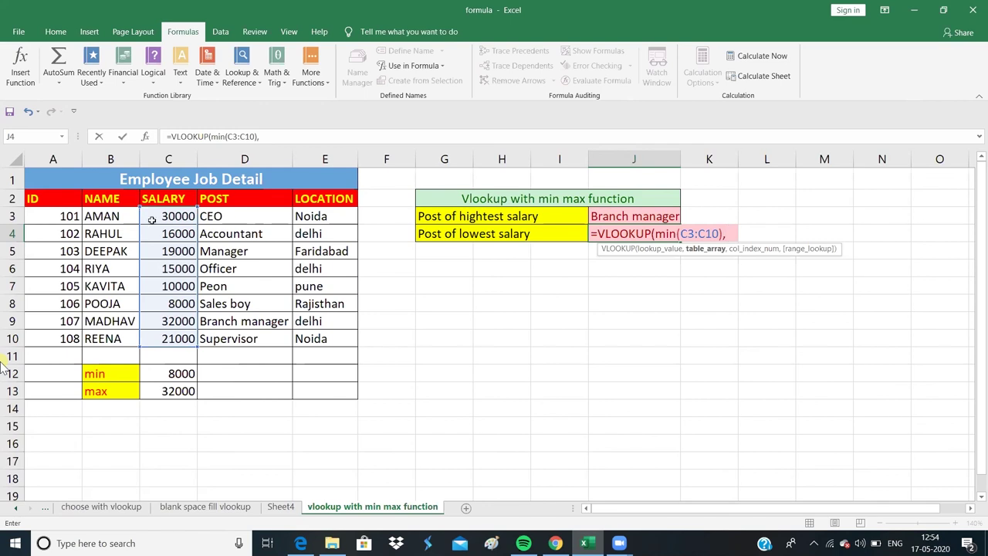
{"action": "left_click_drag", "start_coordinate": [165, 197], "coordinate": [303, 330]}
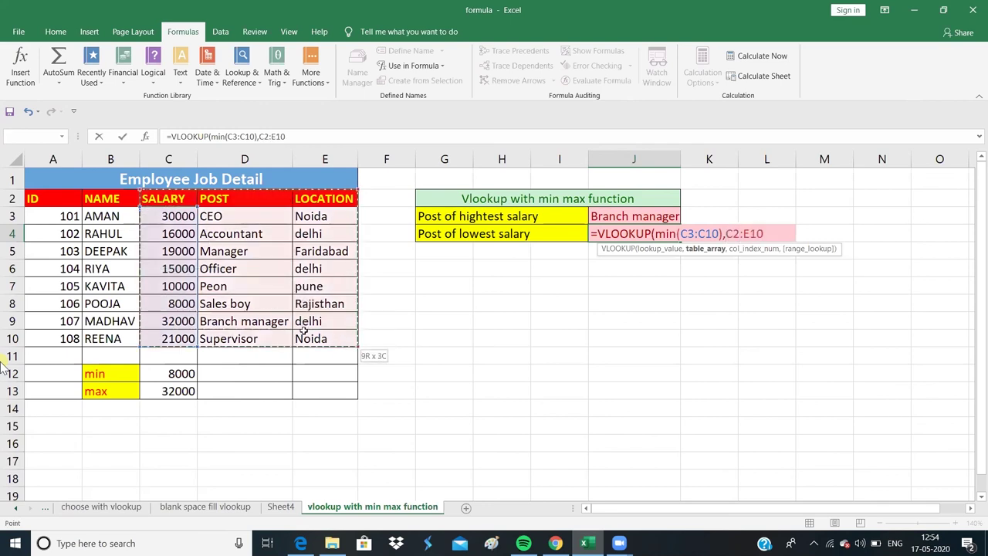
{"action": "type", "text": ","}
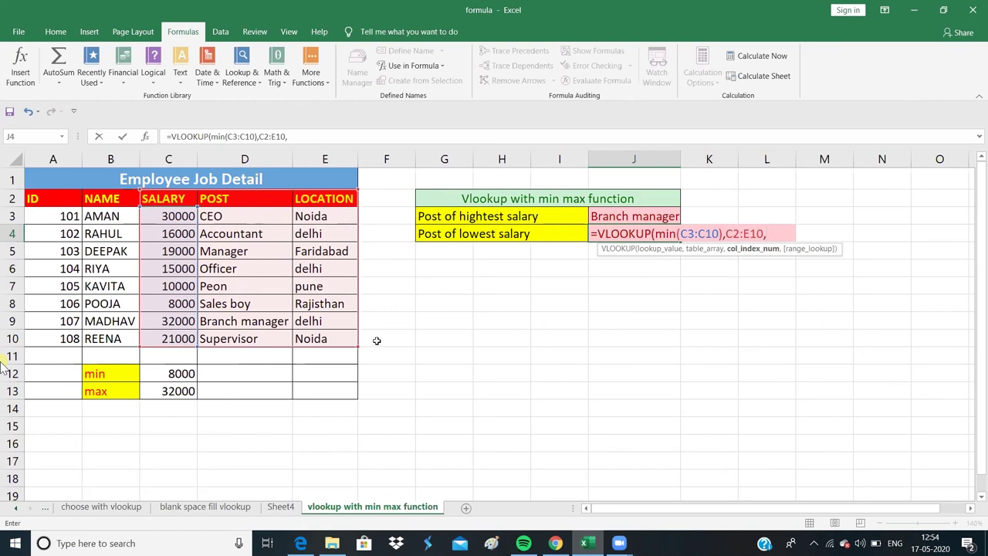
{"action": "type", "text": "3"}
{"action": "type", "text": ","}
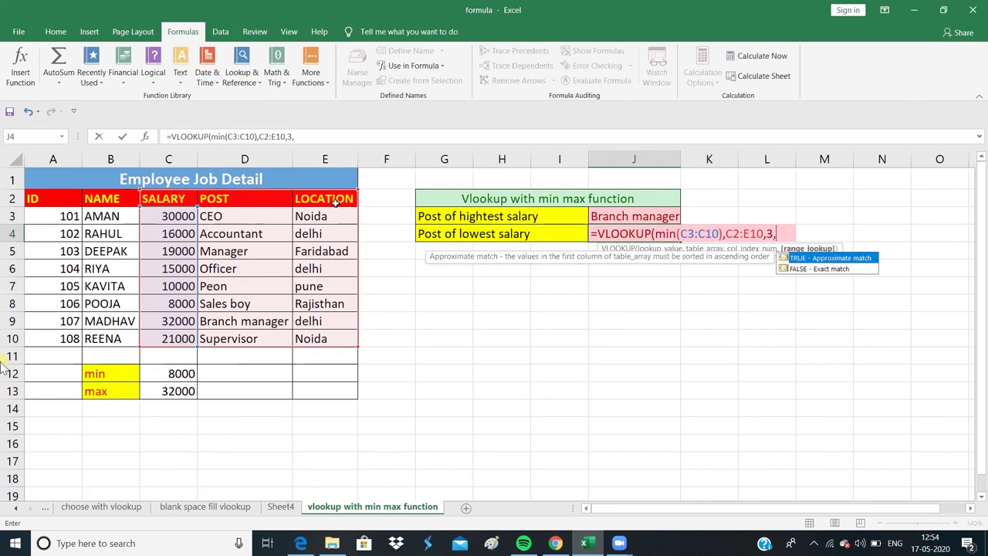
{"action": "type", "text": "0"}
{"action": "key", "text": "Return"}
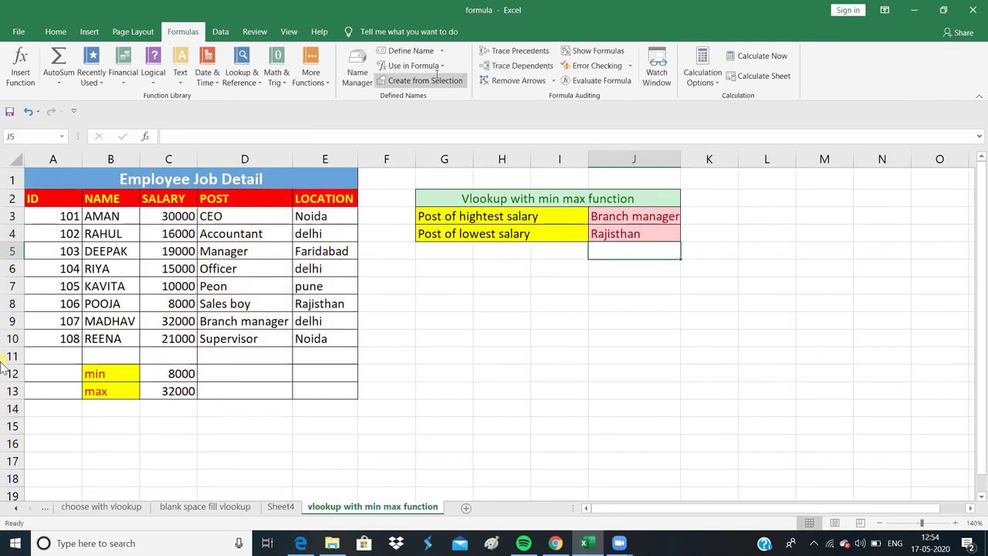
Compare the results with the 8000 Sales boy row in Rajisthan, then open J3's formula for review
{"action": "left_click", "coordinate": [177, 372]}
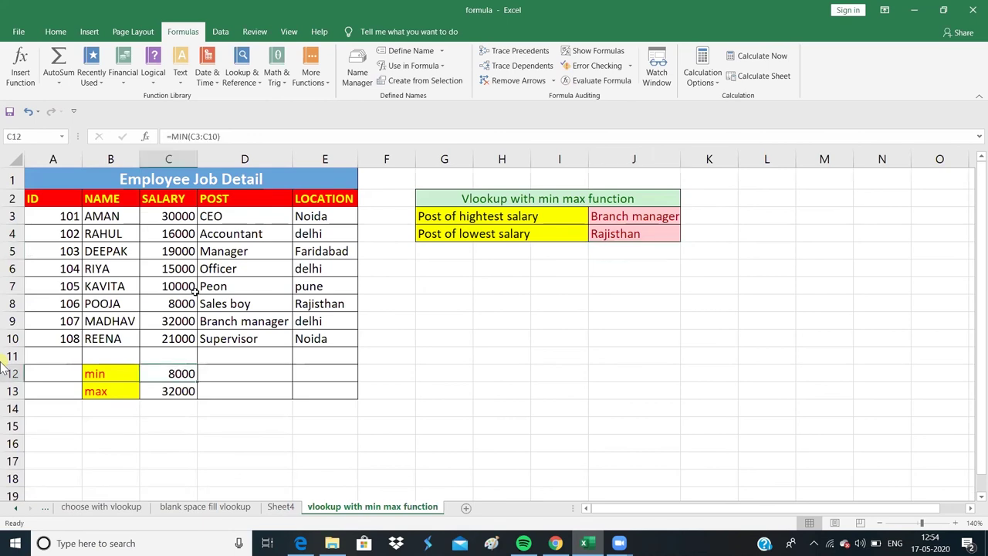
{"action": "left_click_drag", "start_coordinate": [185, 303], "coordinate": [320, 302]}
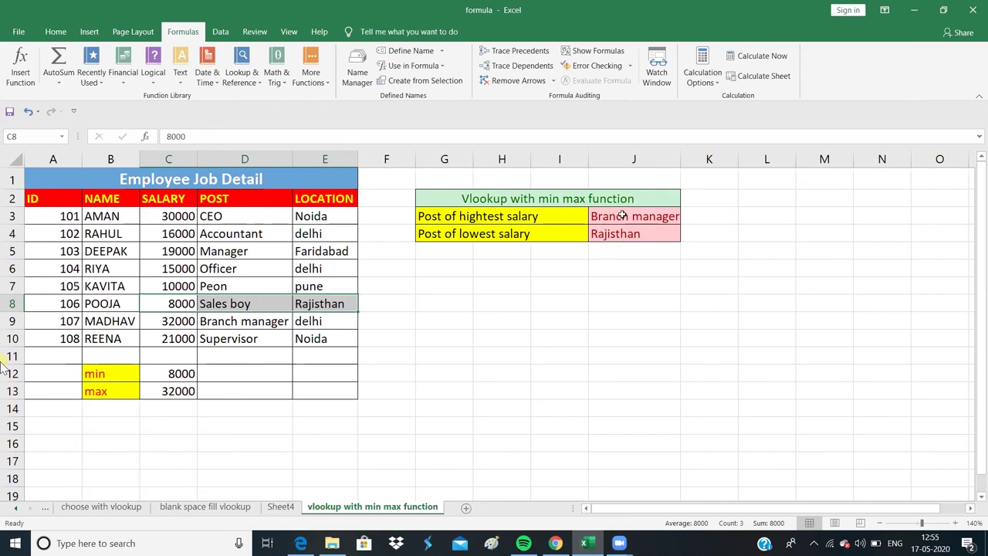
{"action": "left_click_drag", "start_coordinate": [622, 216], "coordinate": [624, 233]}
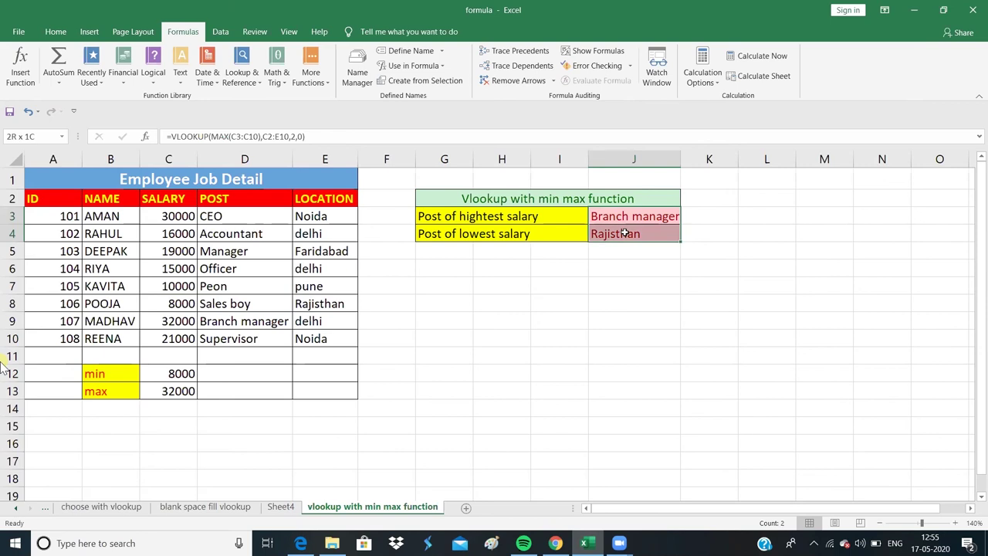
{"action": "left_click", "coordinate": [524, 291]}
{"action": "left_click", "coordinate": [620, 216]}
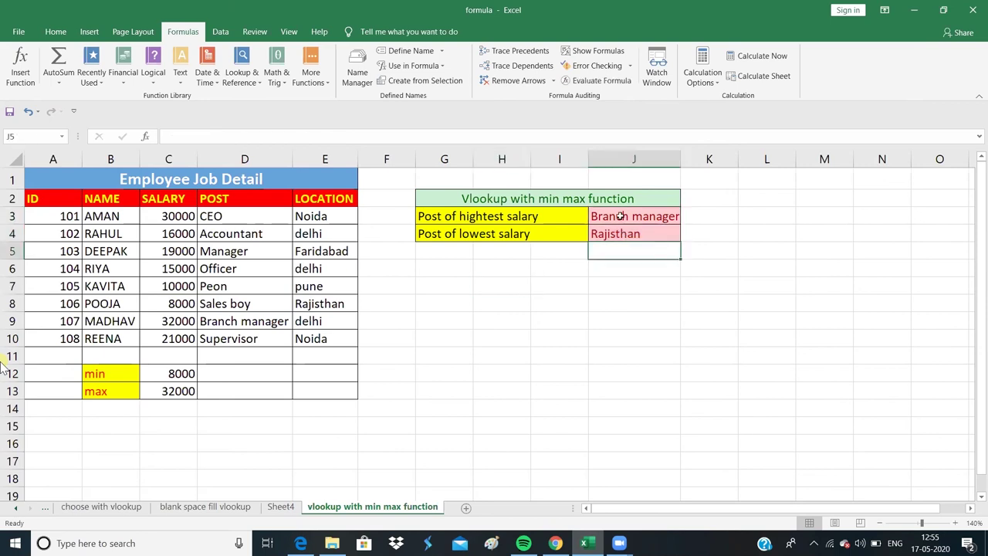
{"action": "double_click", "coordinate": [620, 217]}
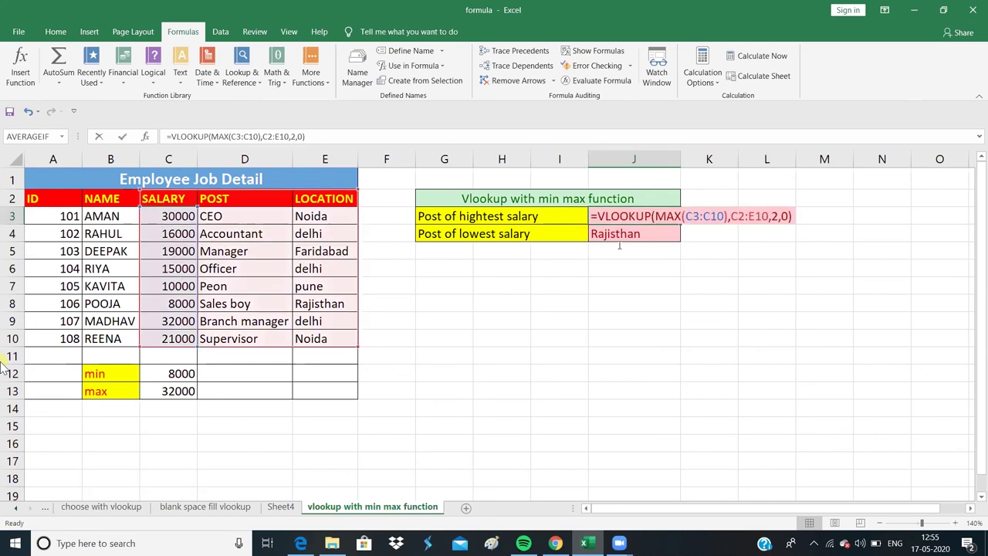